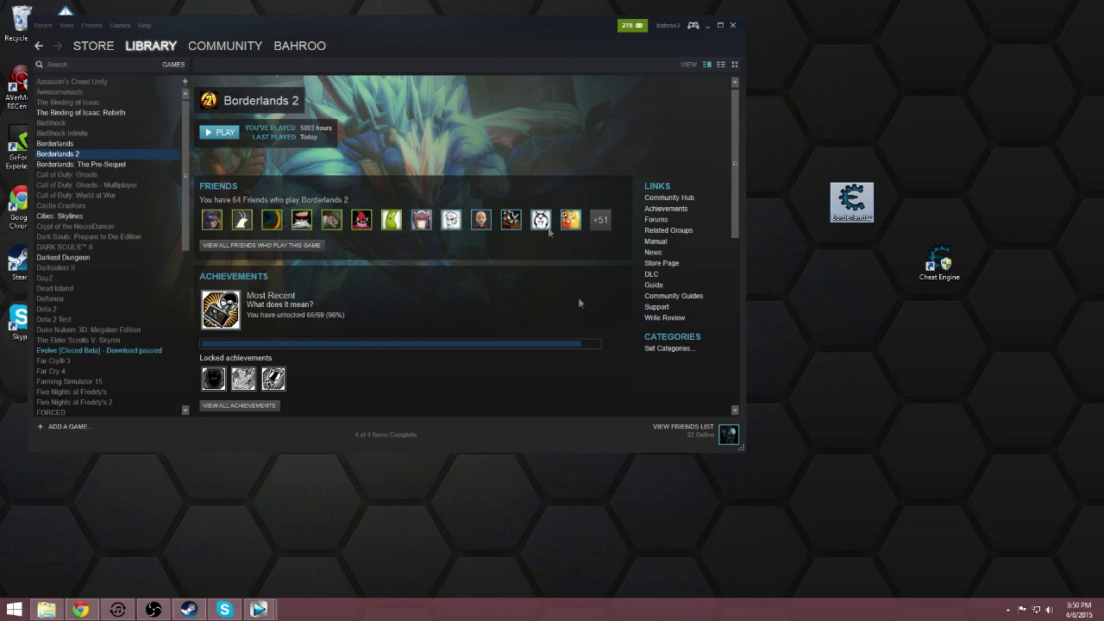
Step: Launch Borderlands 2 from the Steam library, reposition its window, and start a new game, skipping the intro
{"action": "left_click", "coordinate": [228, 134]}
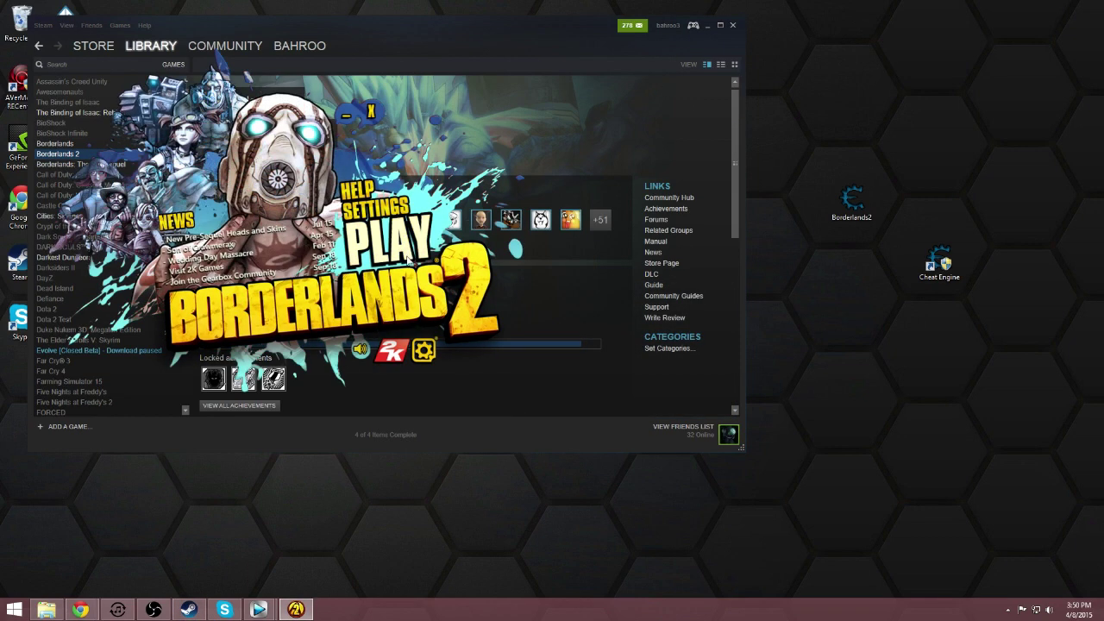
{"action": "left_click", "coordinate": [407, 258]}
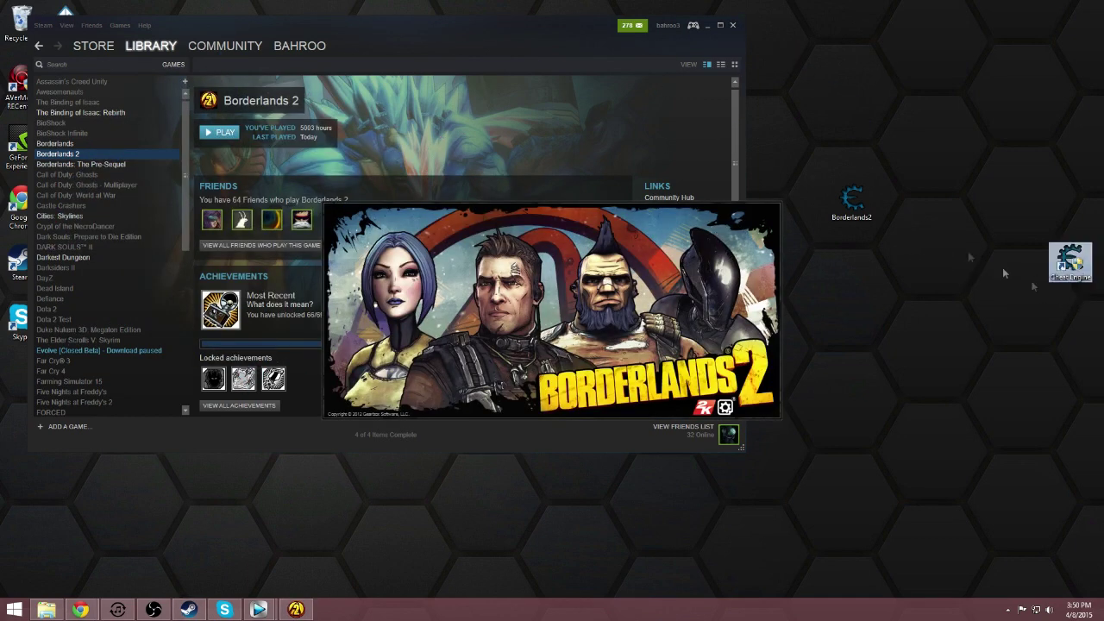
{"action": "left_click_drag", "start_coordinate": [1061, 197], "coordinate": [1067, 202]}
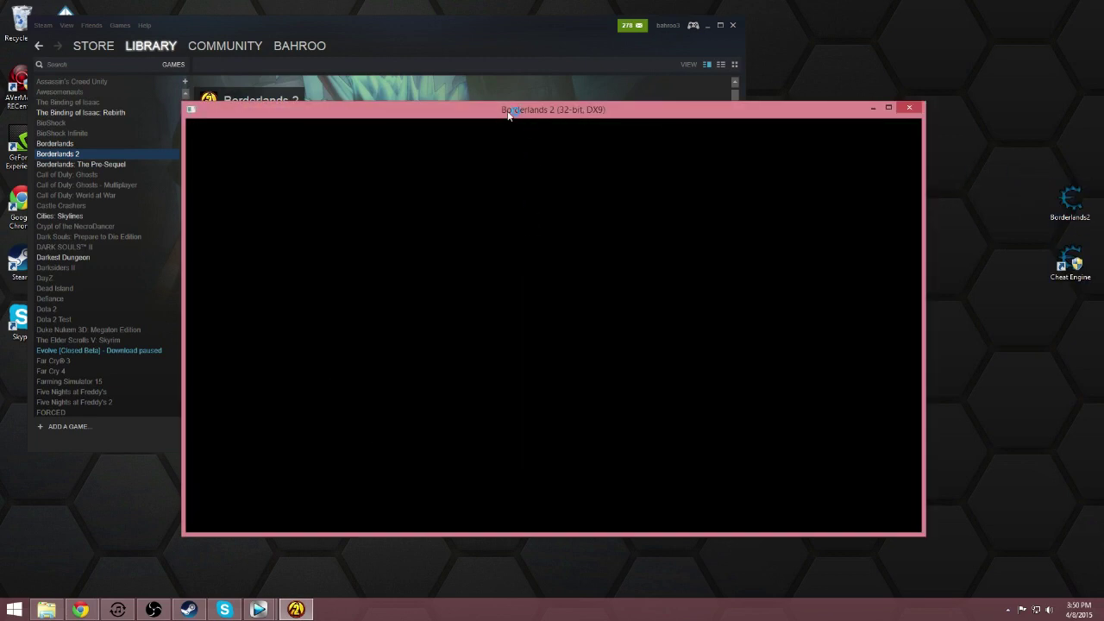
{"action": "left_click_drag", "start_coordinate": [509, 115], "coordinate": [400, 43]}
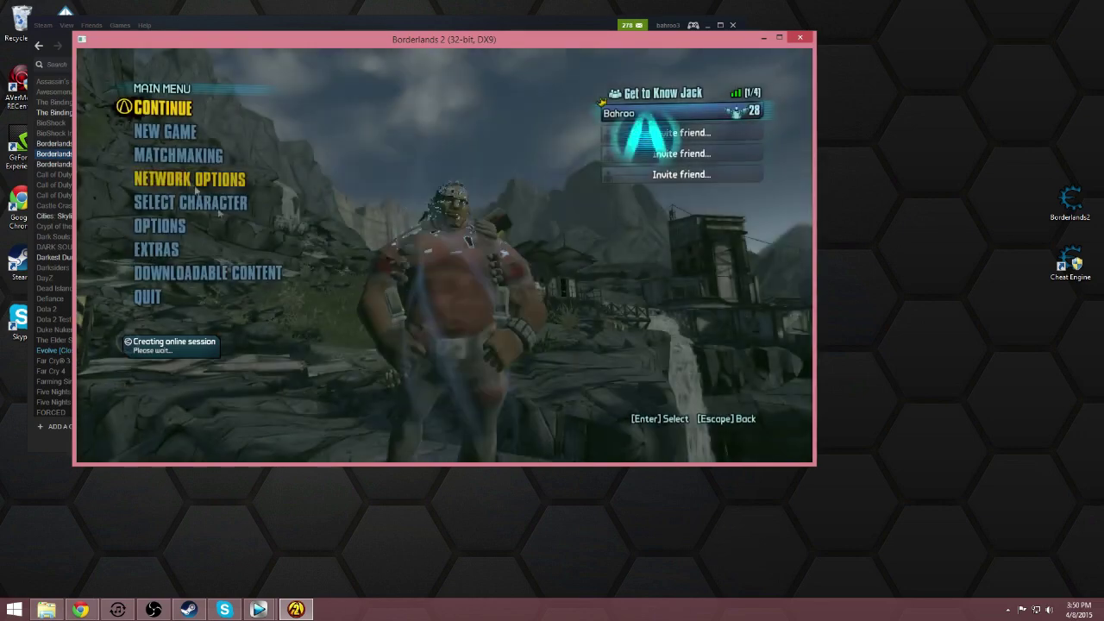
{"action": "key", "text": "Return"}
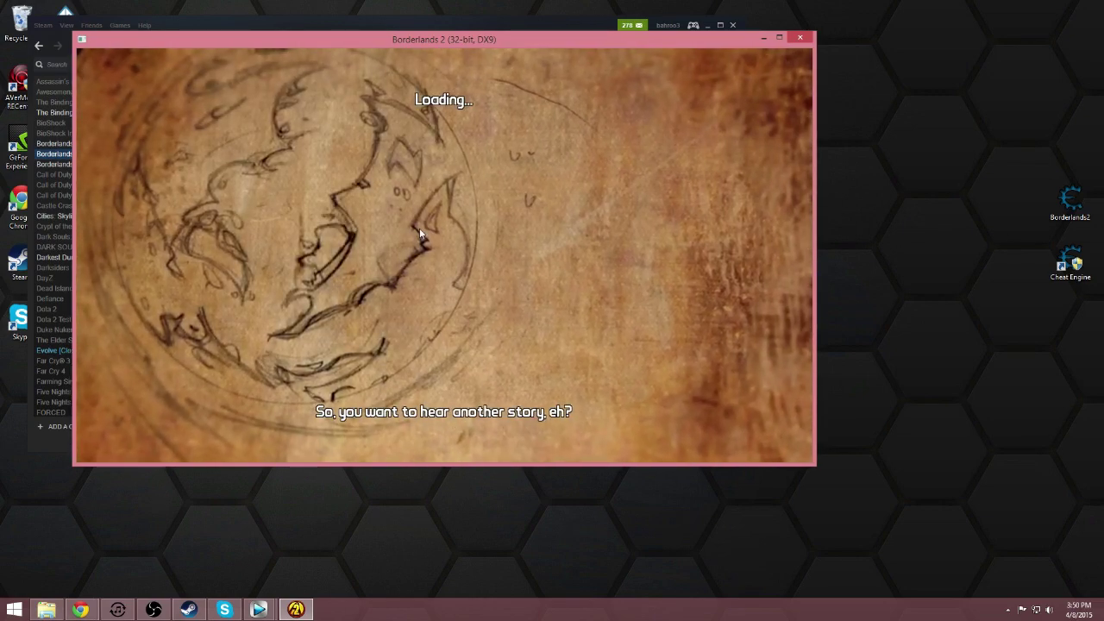
{"action": "key", "text": "Escape"}
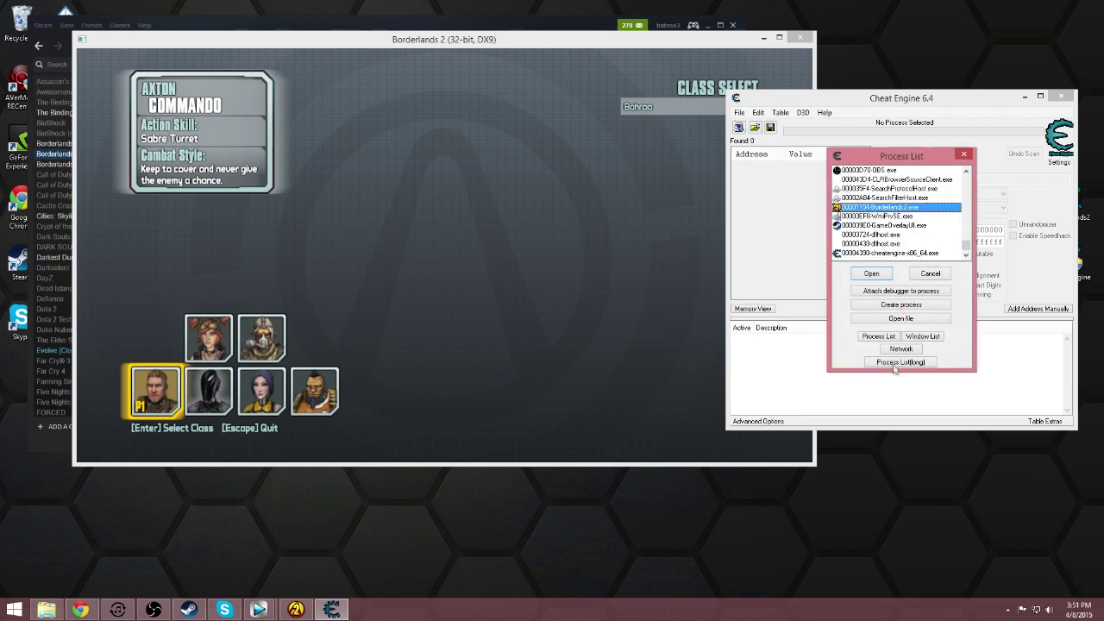
Step: Attach Cheat Engine to the Borderlands2.exe process and load the Borderlands2 cheat table from the desktop
{"action": "left_click", "coordinate": [873, 273]}
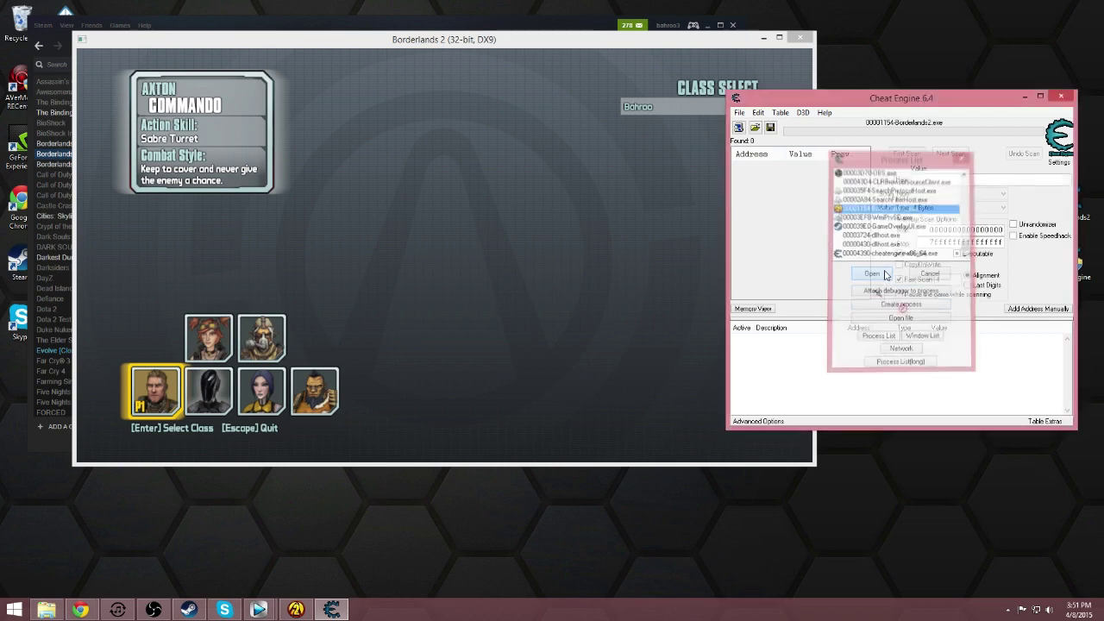
{"action": "left_click", "coordinate": [757, 129]}
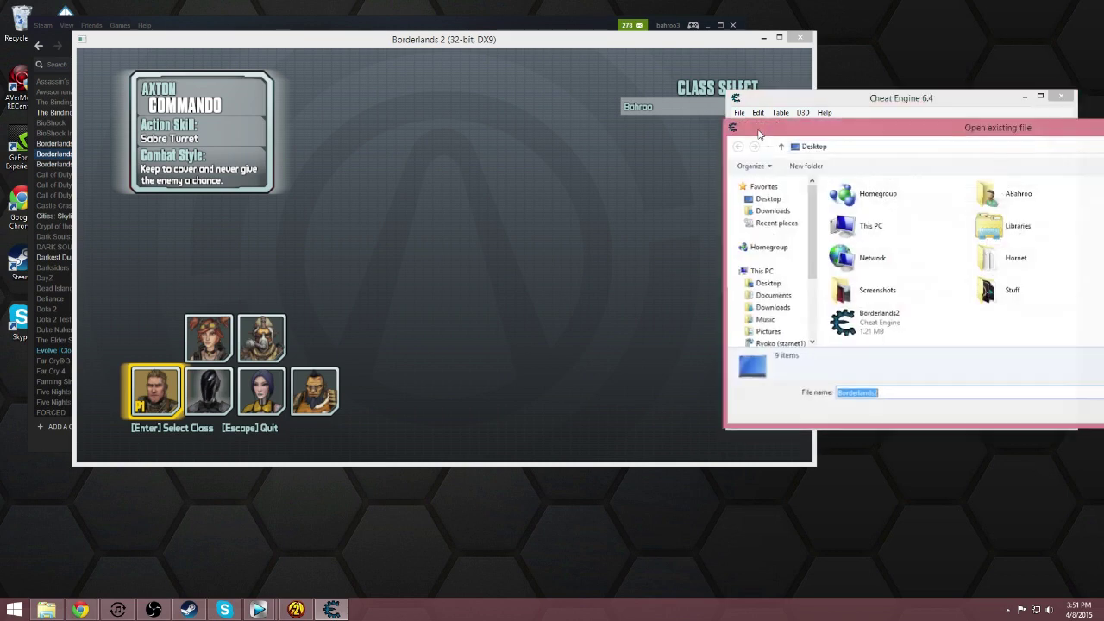
{"action": "double_click", "coordinate": [908, 335]}
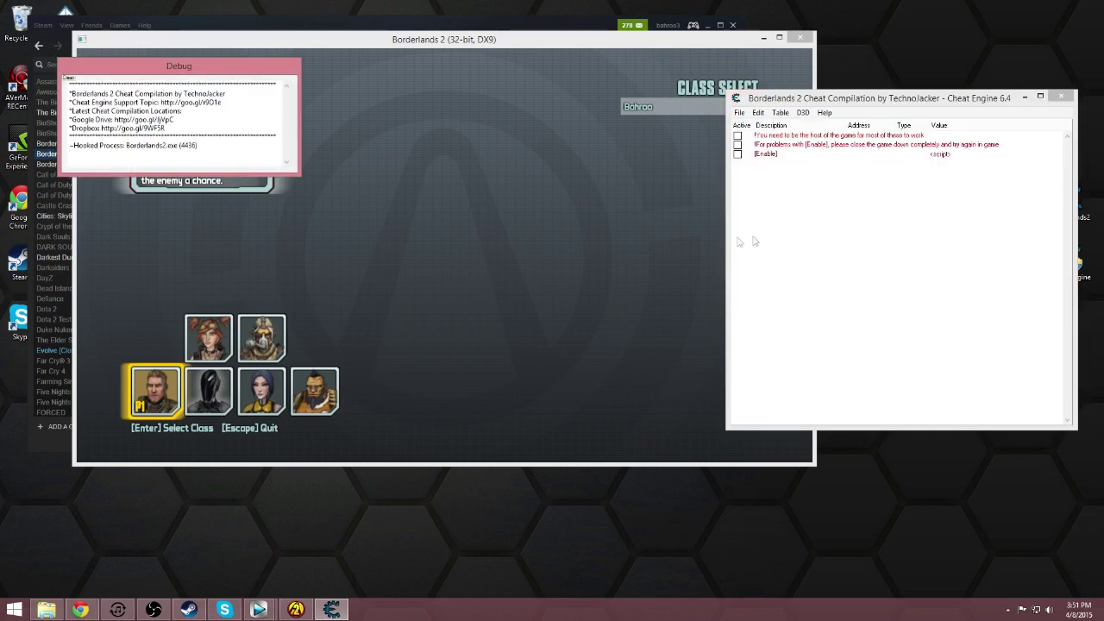
{"action": "left_click", "coordinate": [621, 249]}
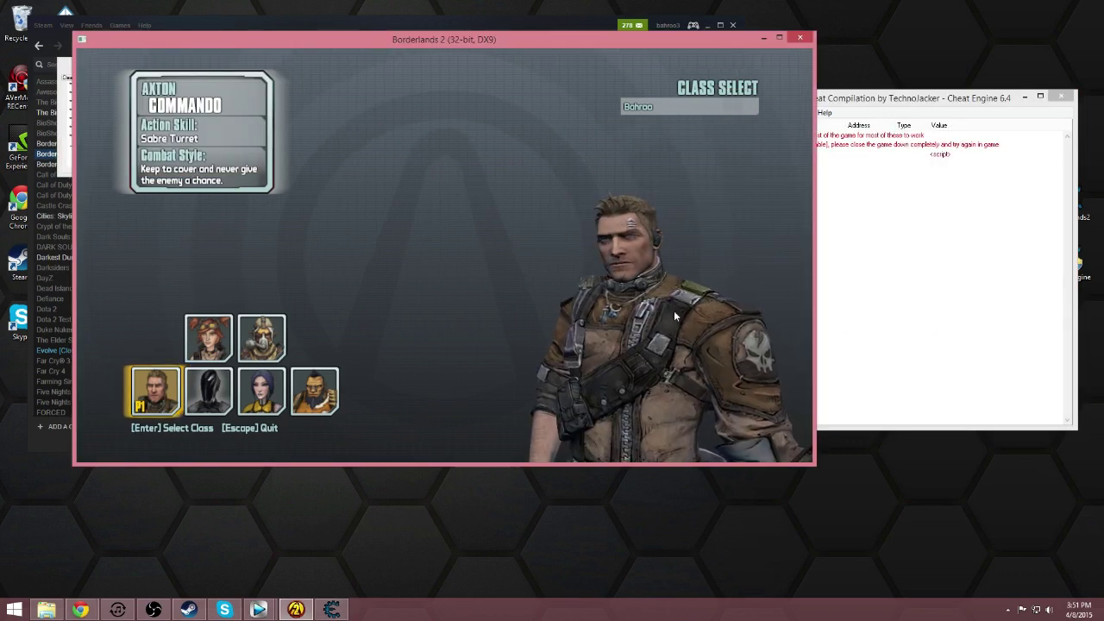
{"action": "left_click", "coordinate": [895, 260]}
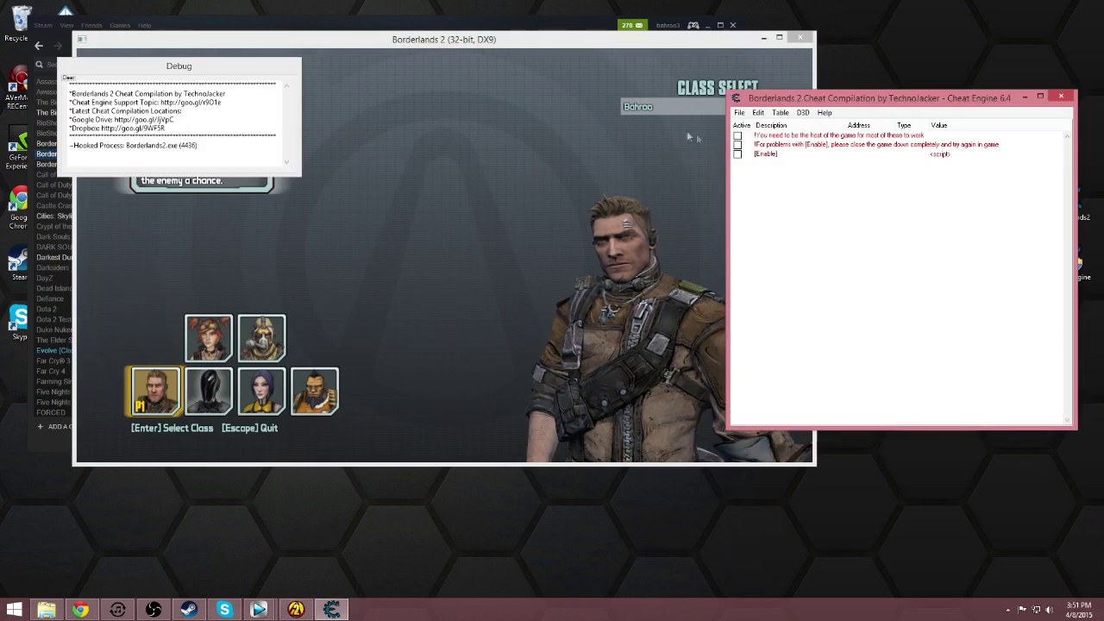
Step: Activate the cheat table's [Enable] script and expand its [Scripts] group
{"action": "left_click", "coordinate": [737, 153]}
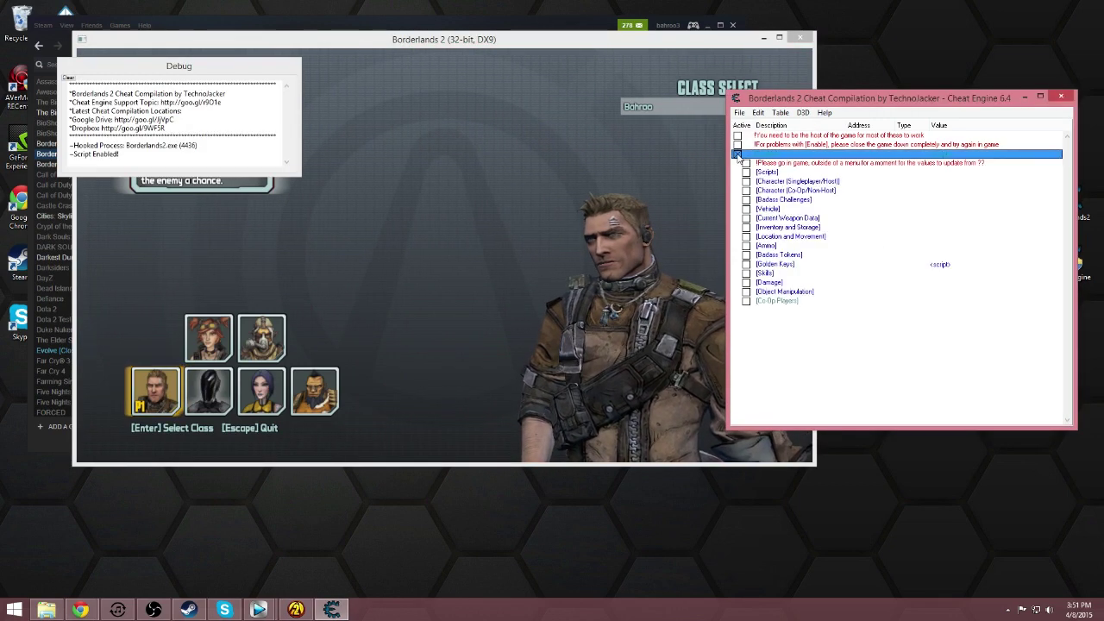
{"action": "left_click", "coordinate": [746, 173]}
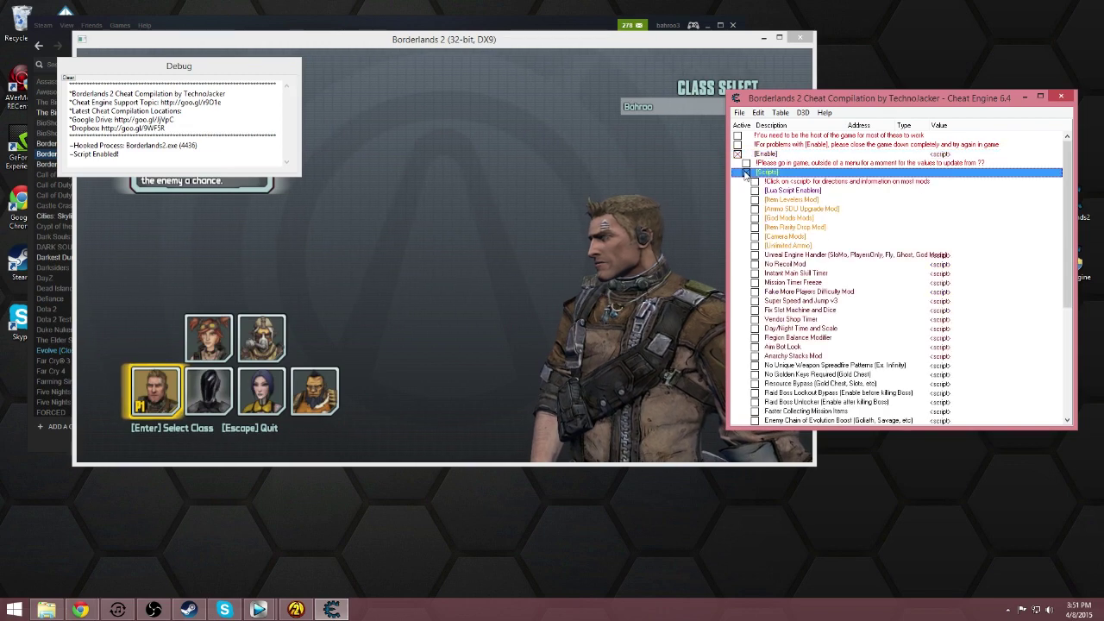
{"action": "scroll", "coordinate": [783, 207], "scroll_direction": "down", "scroll_amount": 1}
{"action": "scroll", "coordinate": [782, 208], "scroll_direction": "down", "scroll_amount": 4}
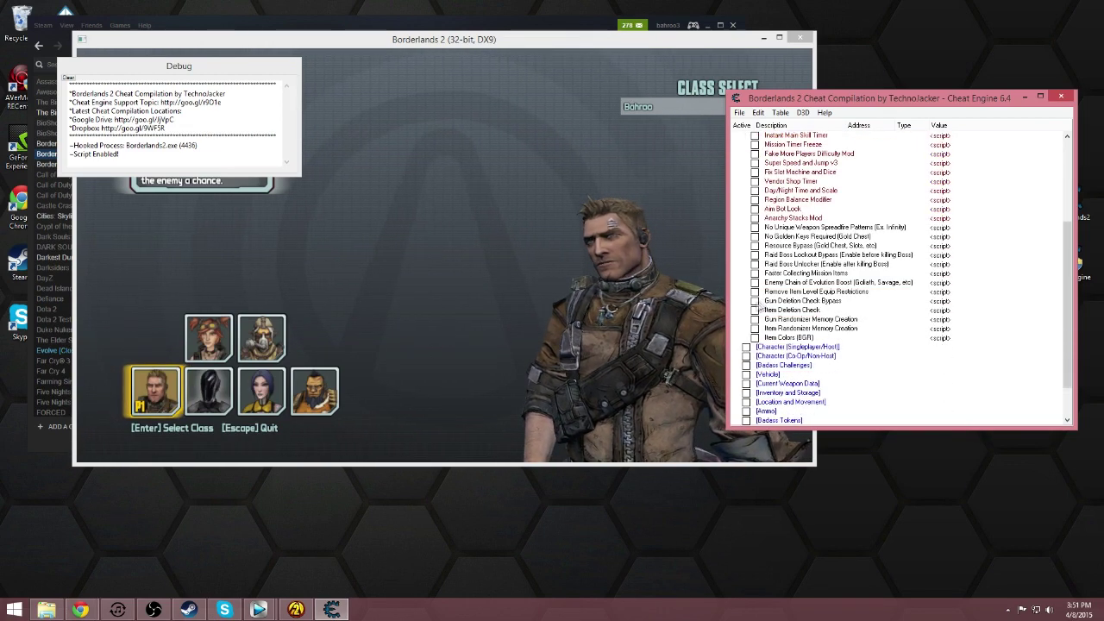
Step: Activate Gun Deletion Check Bypass, Item Deletion Check, and the Gun and Item Randomizer Memory Creation scripts, including Randomizer Enable under both
{"action": "left_click", "coordinate": [756, 302]}
{"action": "left_click", "coordinate": [755, 302]}
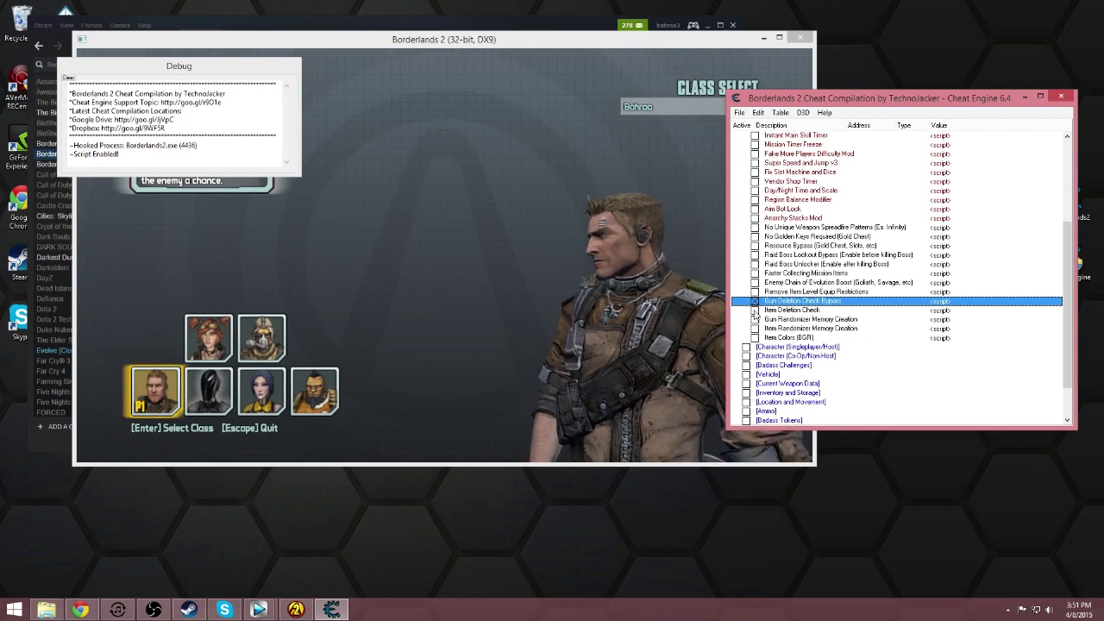
{"action": "left_click", "coordinate": [755, 310]}
{"action": "left_click", "coordinate": [756, 319]}
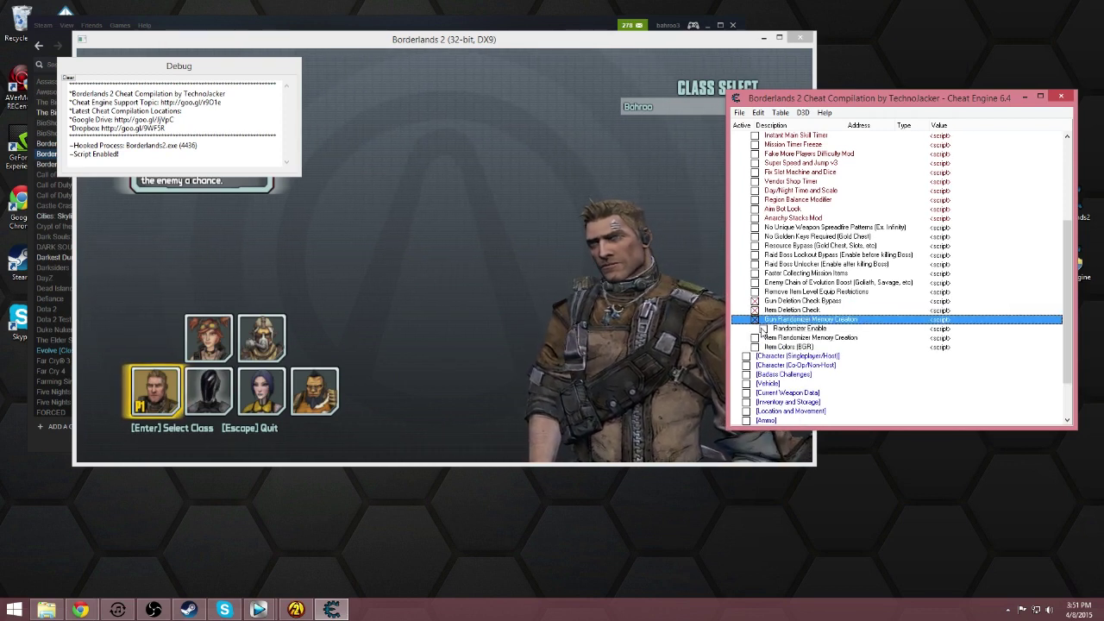
{"action": "left_click", "coordinate": [763, 329]}
{"action": "left_click", "coordinate": [756, 338]}
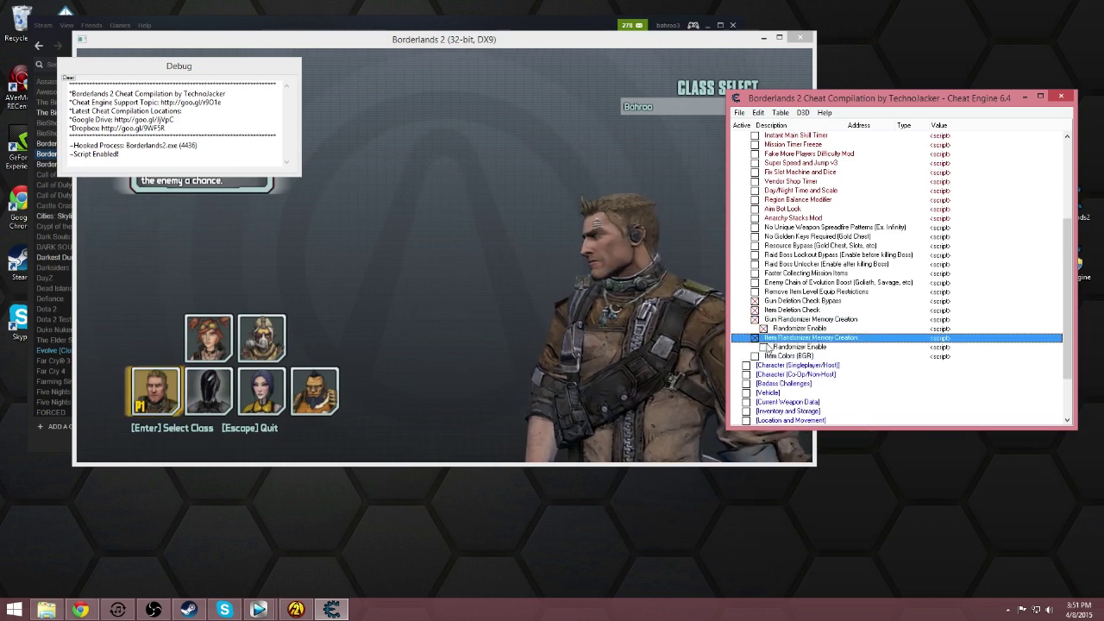
{"action": "left_click", "coordinate": [765, 347]}
Step: Switch back to Borderlands 2 and start the new game as Axton, the Commando
{"action": "left_click", "coordinate": [566, 250]}
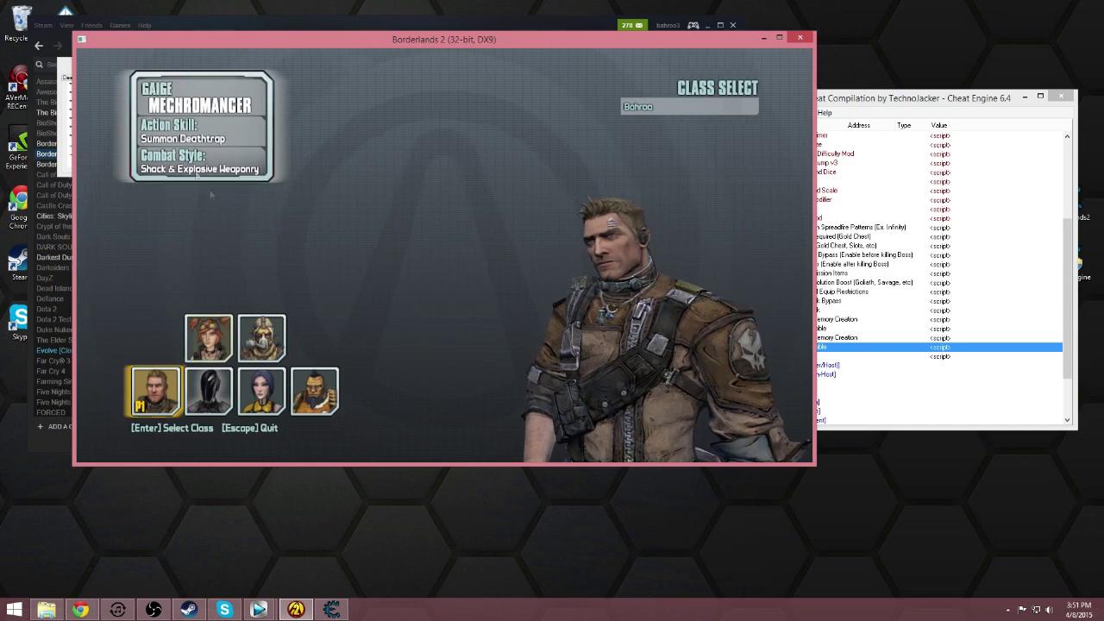
{"action": "left_click", "coordinate": [156, 391]}
{"action": "left_click", "coordinate": [186, 186]}
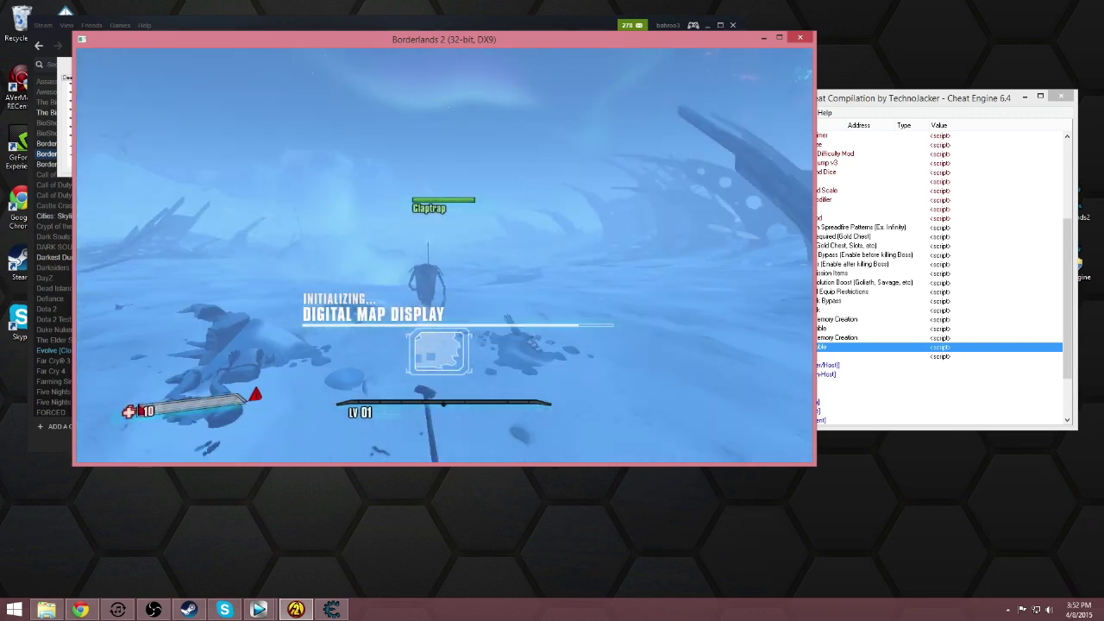
Step: Open the character's inventory, dismiss the unlock notices, and return to the game
{"action": "key", "text": "Return"}
{"action": "key", "text": "i"}
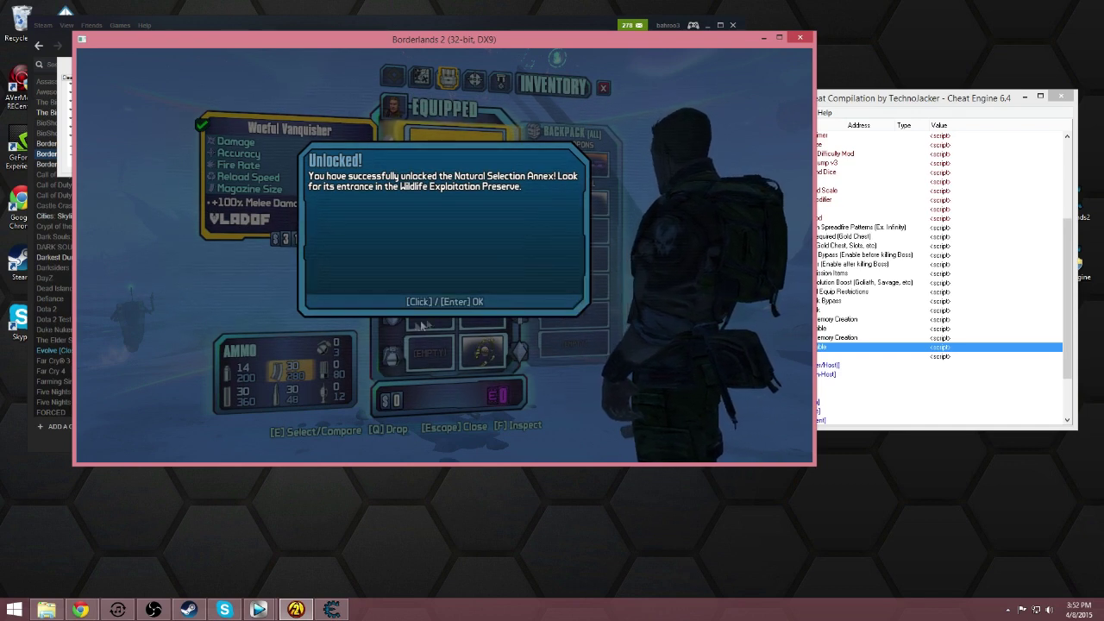
{"action": "left_click", "coordinate": [459, 301]}
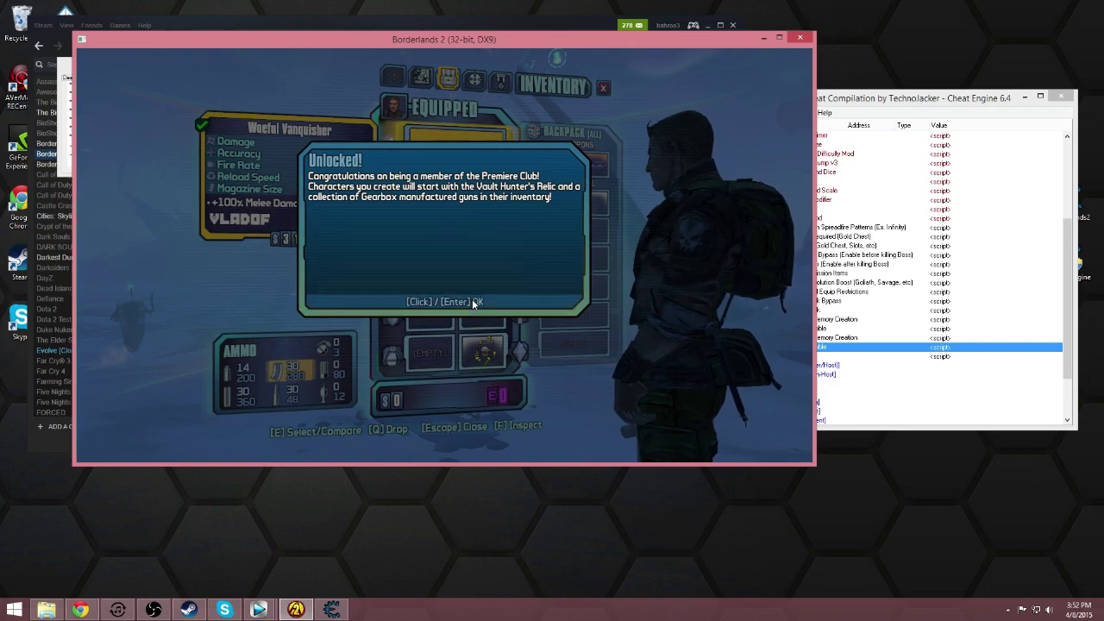
{"action": "left_click", "coordinate": [473, 303]}
{"action": "key", "text": "Escape"}
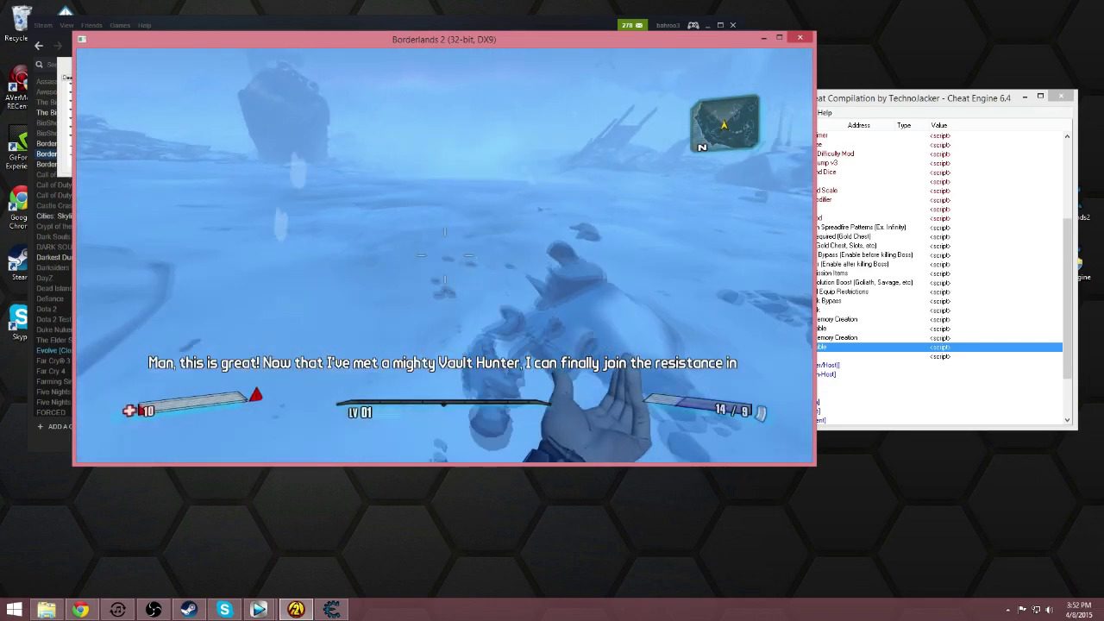
Step: Switch to the weapon in slot 2 and test-fire it
{"action": "key", "text": "2"}
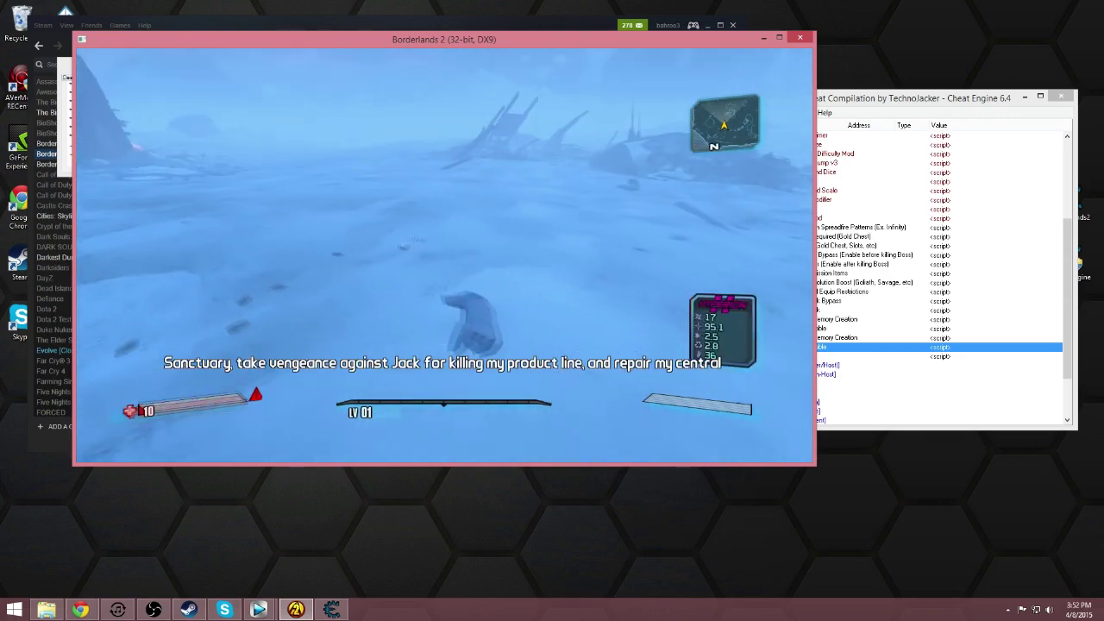
{"action": "left_click", "coordinate": [445, 256]}
{"action": "left_click", "coordinate": [444, 255]}
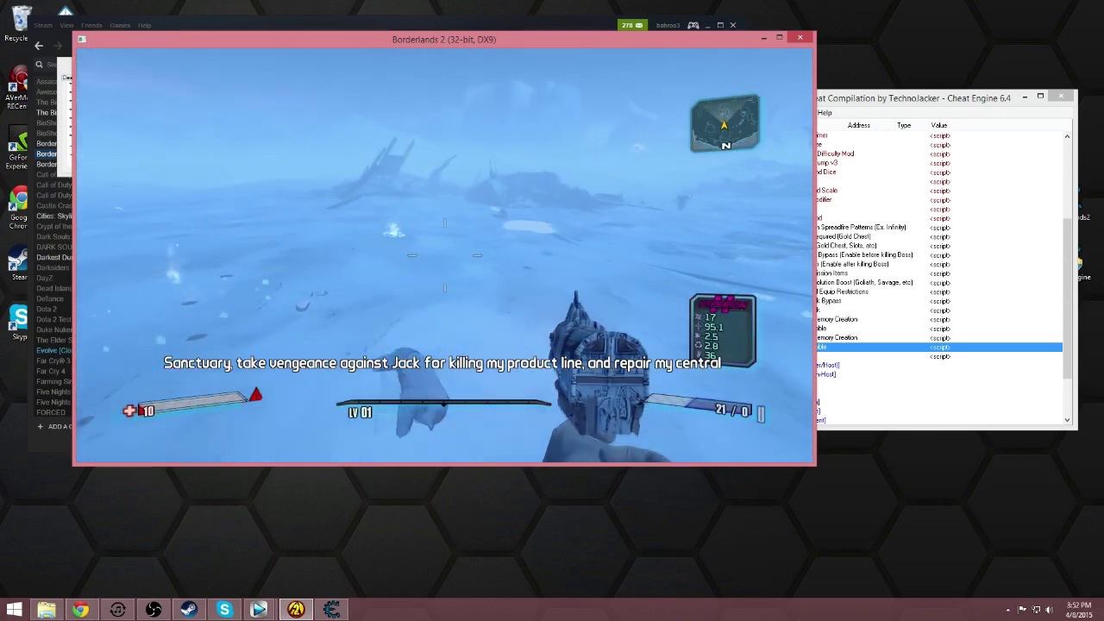
Step: Swap the Boom KerBlaster from the backpack into weapon slot 1, inspect it, and close the inventory
{"action": "key", "text": "Tab"}
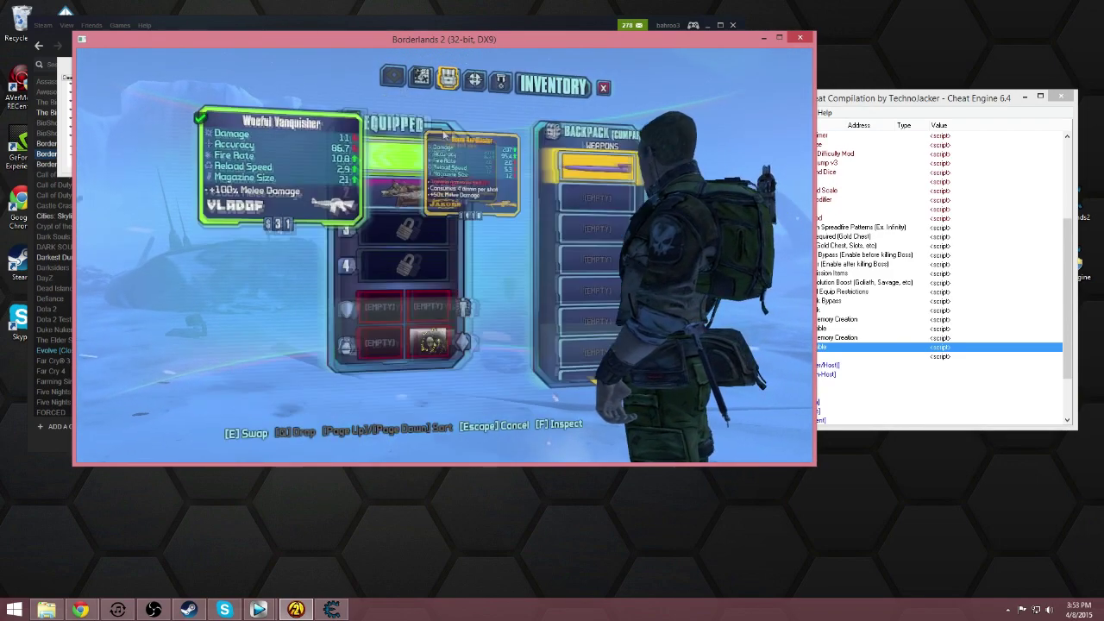
{"action": "left_click", "coordinate": [591, 158]}
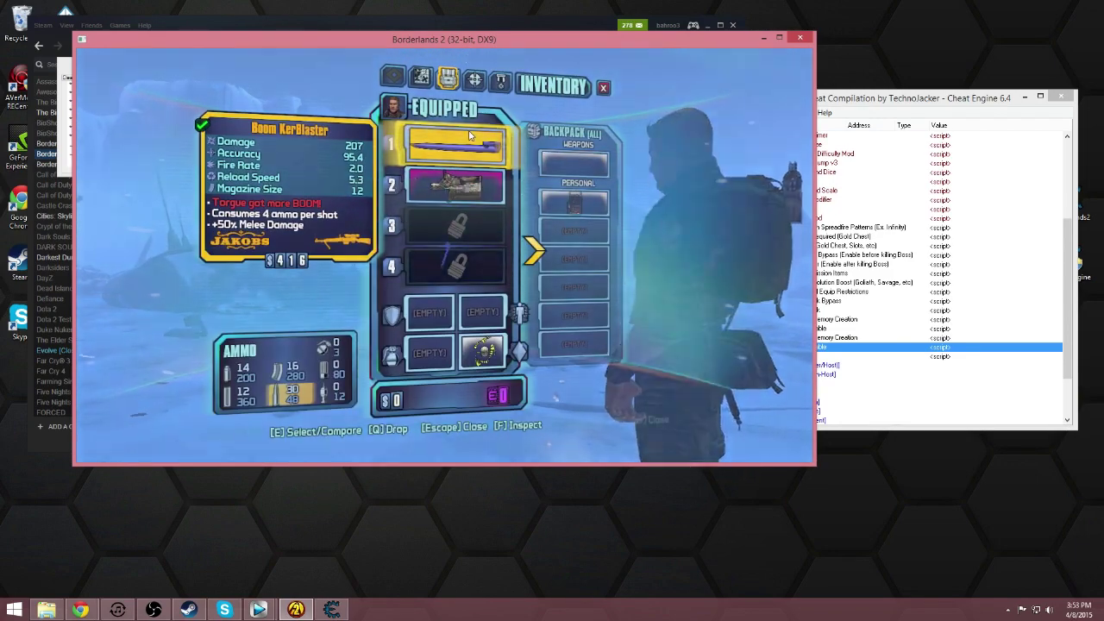
{"action": "key", "text": "f"}
{"action": "key", "text": "Escape"}
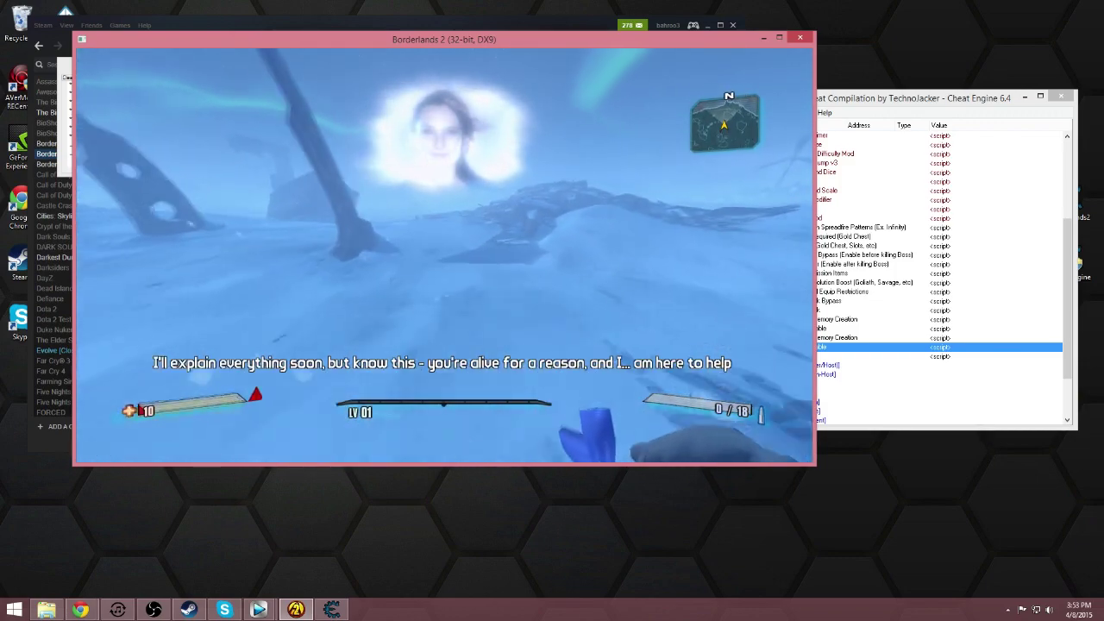
Step: Try out the equipped Boom KerBlaster by walking forward and making a melee attack
{"action": "key", "text": "w"}
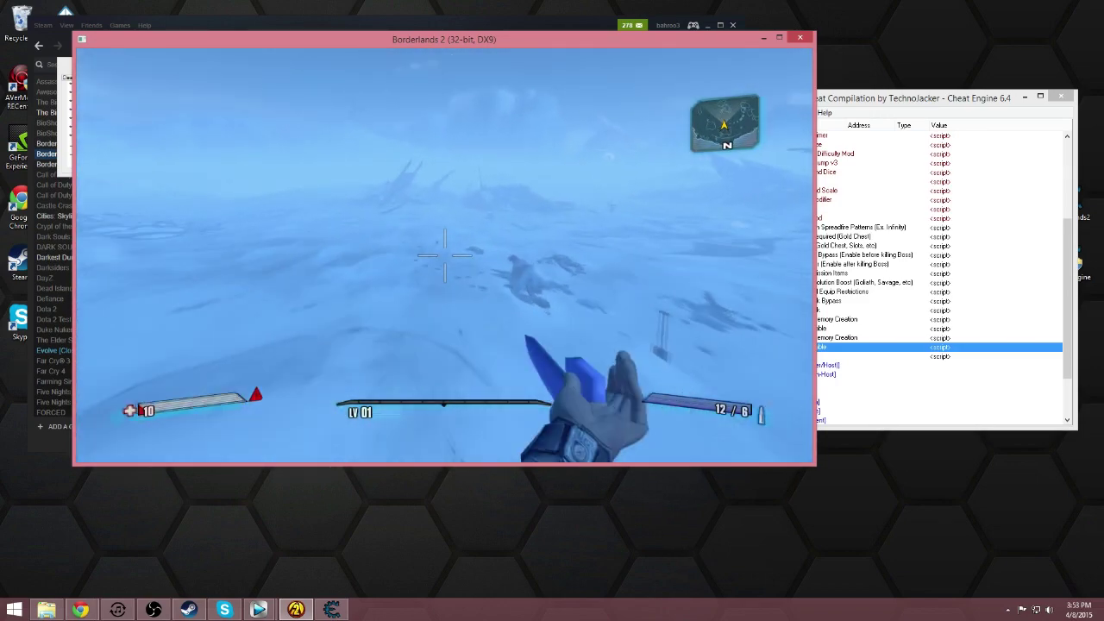
{"action": "key", "text": "w"}
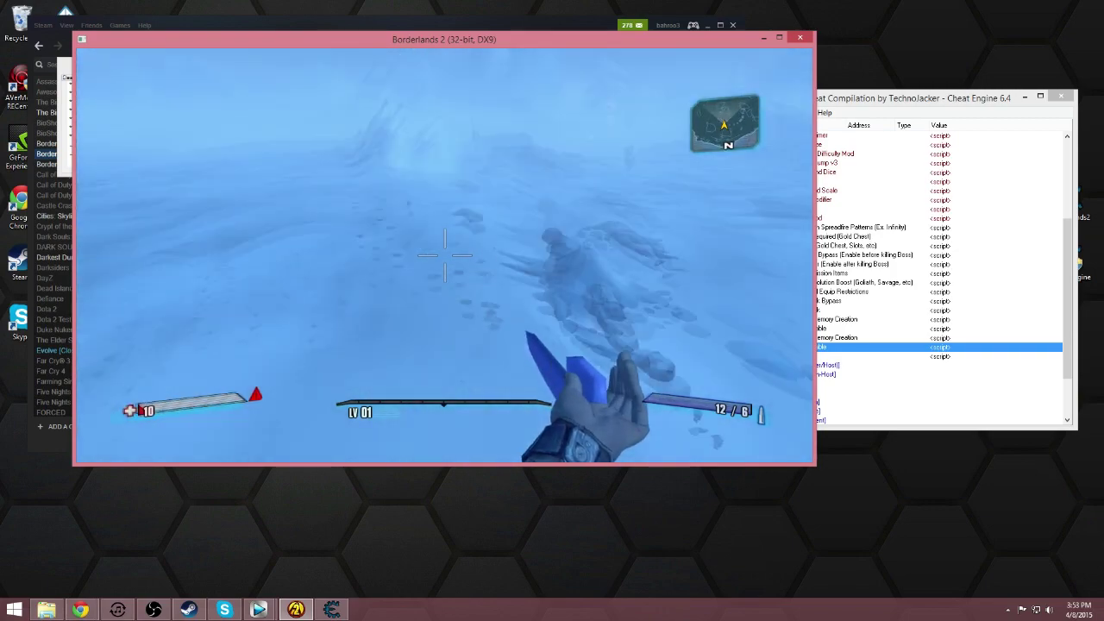
{"action": "key", "text": "v"}
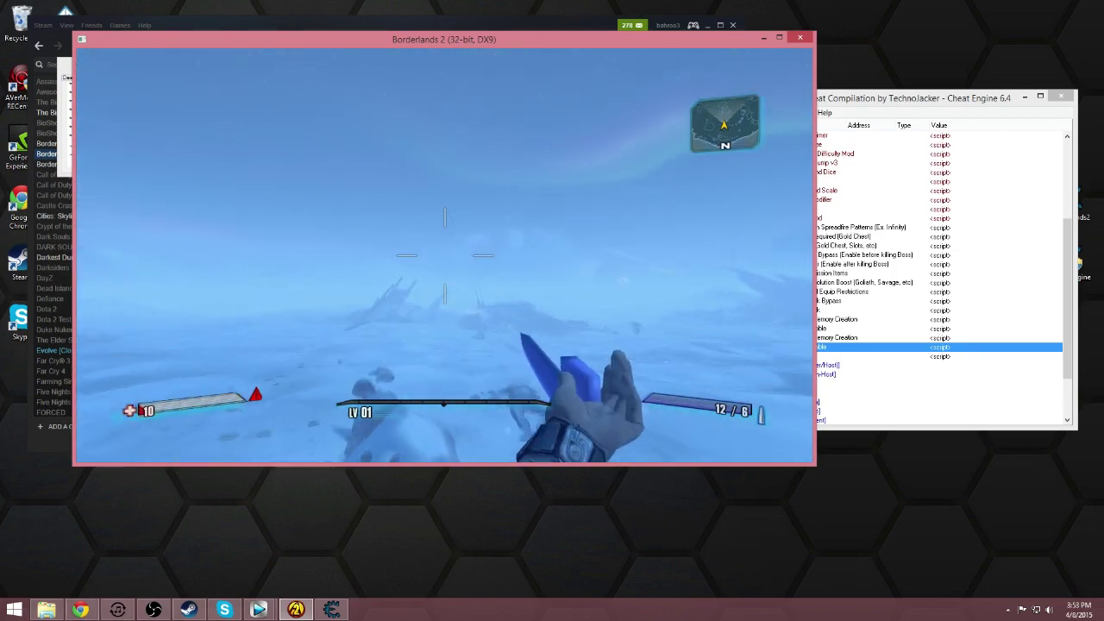
Step: In the Cheat Engine table, expand the Character (Singleplayer/Host) Experience entries and set the EXP Multiplier to 2.5
{"action": "key", "text": "alt+Tab"}
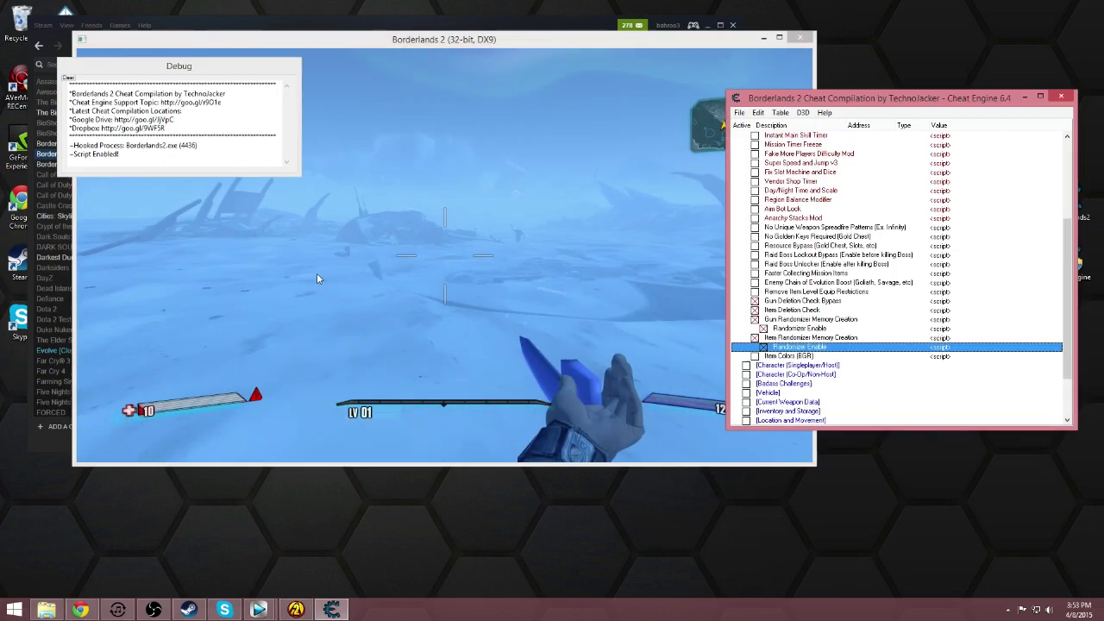
{"action": "left_click", "coordinate": [768, 328]}
{"action": "scroll", "coordinate": [764, 337], "scroll_direction": "down", "scroll_amount": 1}
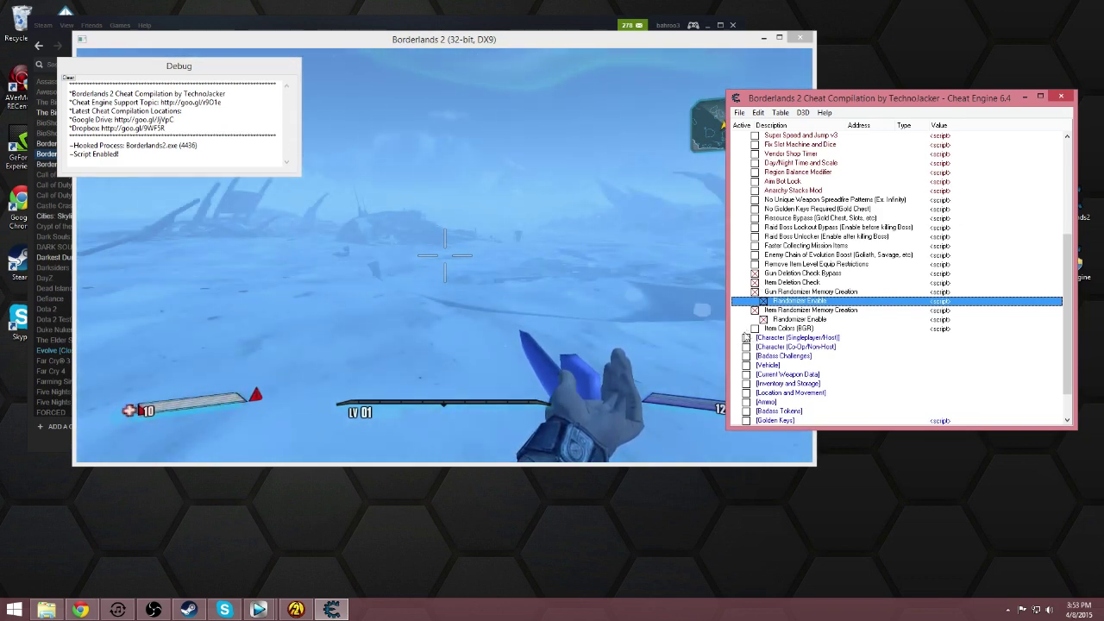
{"action": "left_click", "coordinate": [746, 337]}
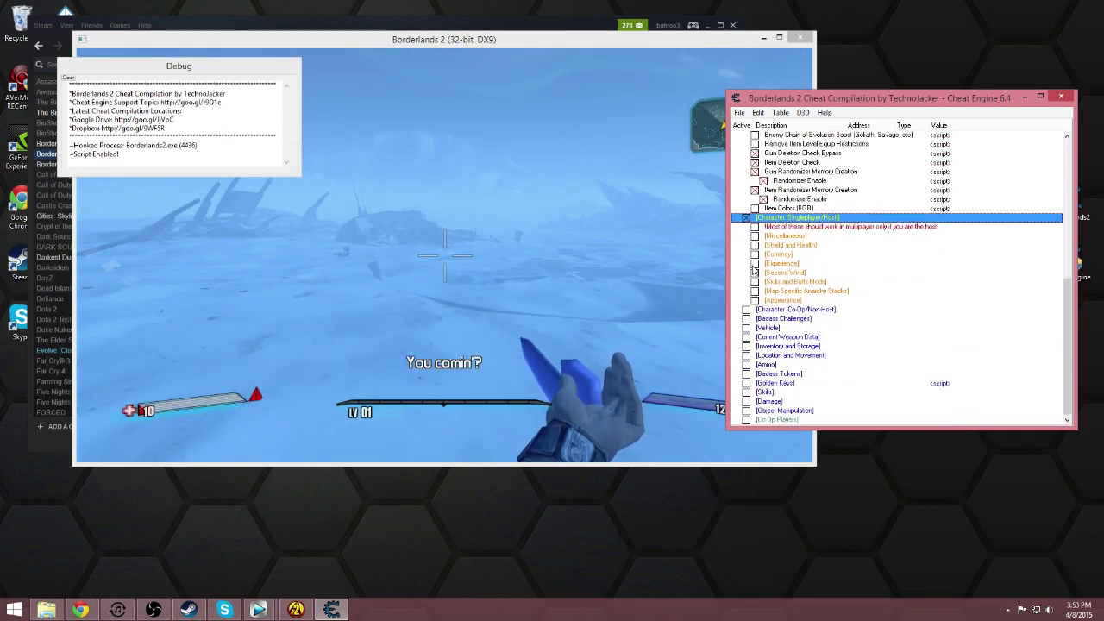
{"action": "left_click", "coordinate": [755, 264]}
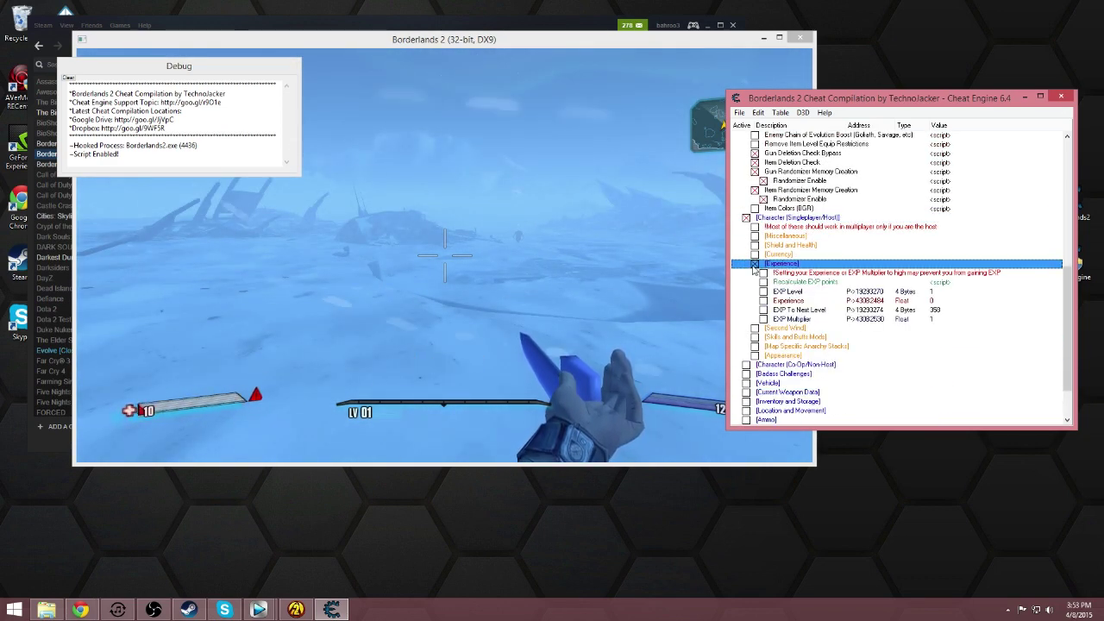
{"action": "double_click", "coordinate": [933, 322]}
{"action": "type", "text": "2.5"}
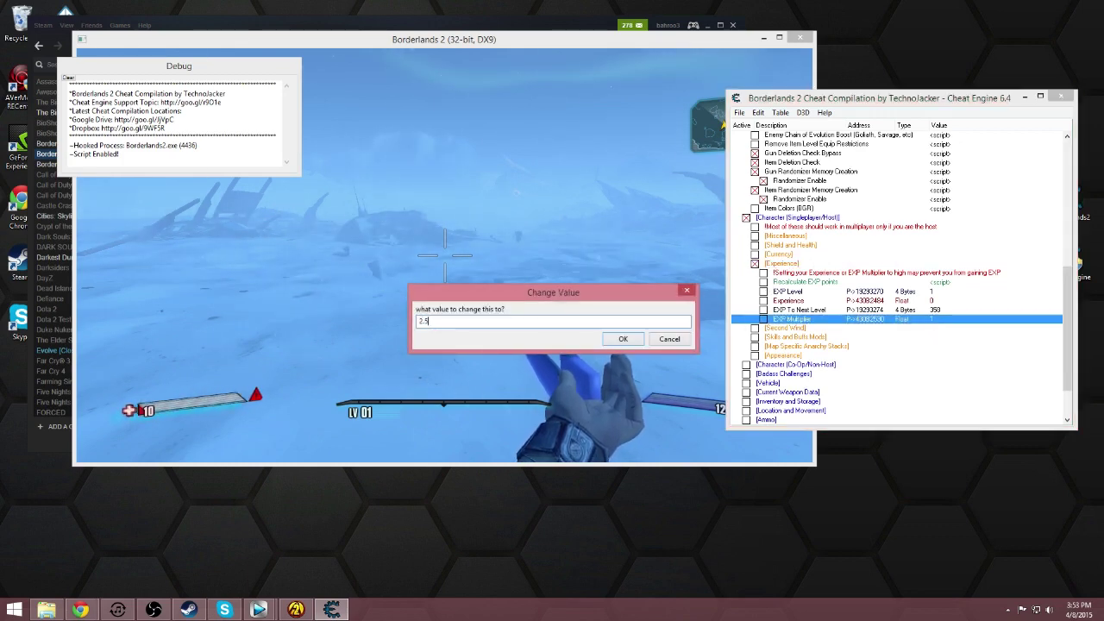
{"action": "key", "text": "Return"}
Step: Switch back to Borderlands 2, move forward through the snow toward Claptrap, and try a melee attack and a shot
{"action": "key", "text": "alt+Tab"}
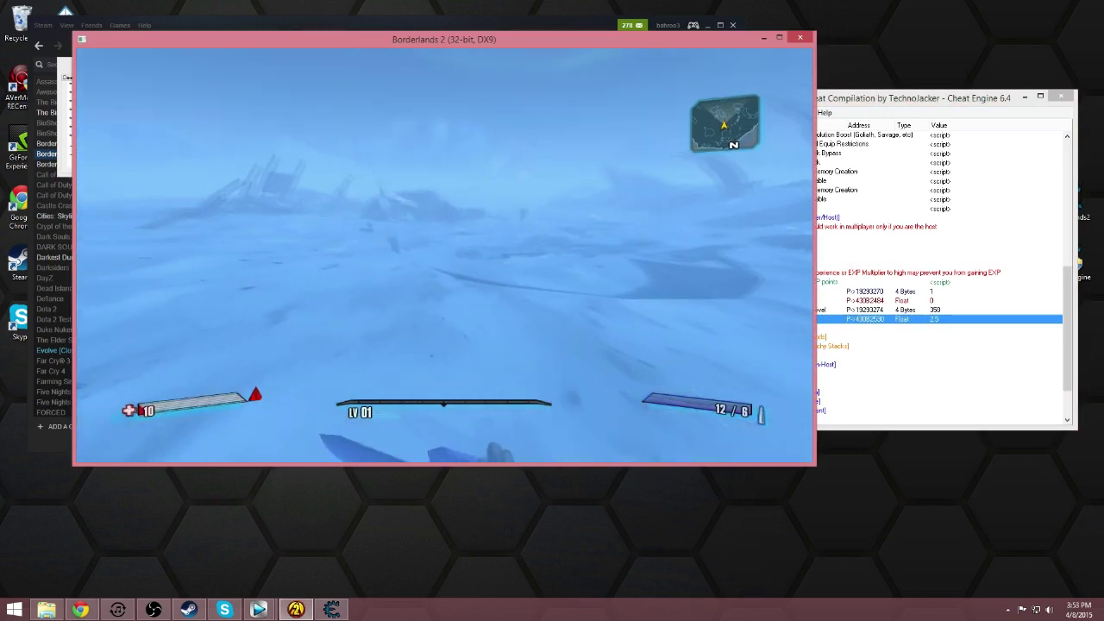
{"action": "key", "text": "w"}
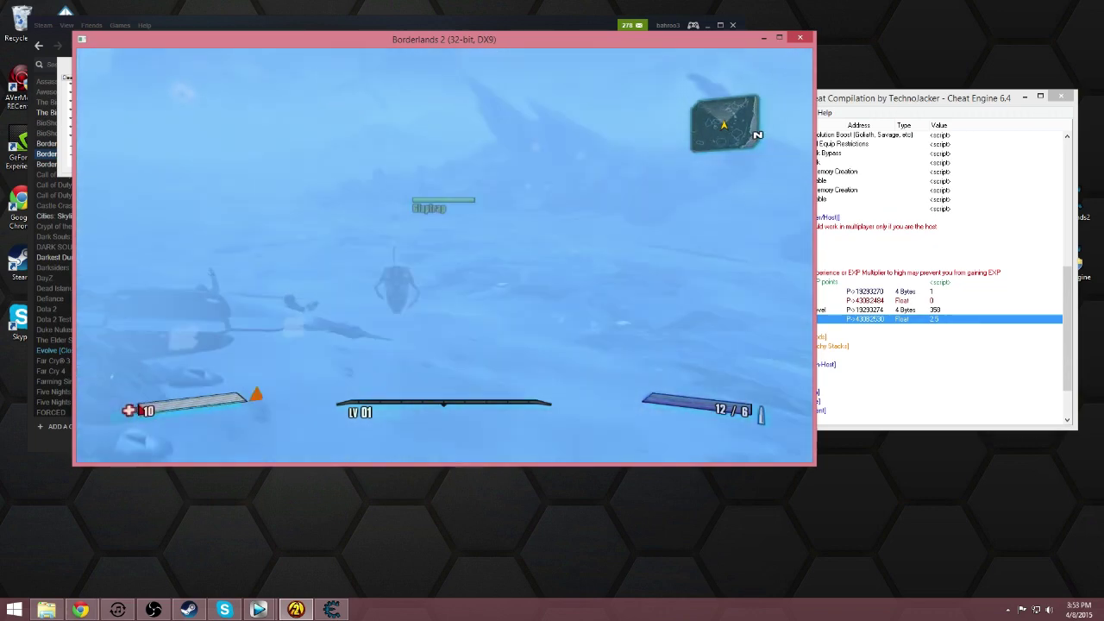
{"action": "key", "text": "w"}
{"action": "key", "text": "v"}
{"action": "left_click", "coordinate": [444, 256]}
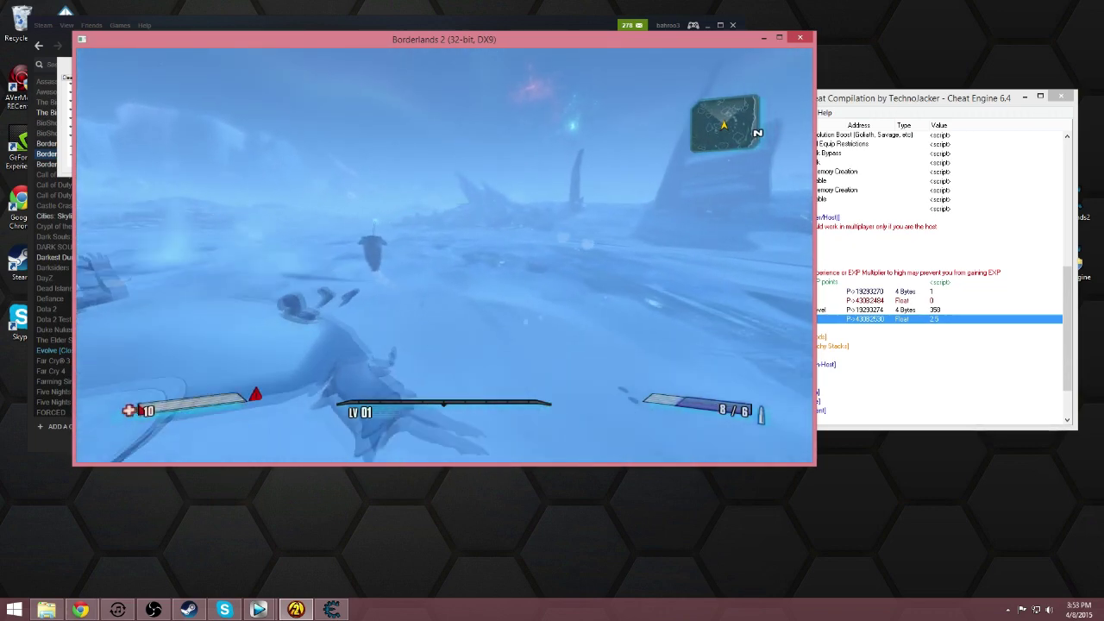
Step: Pause the game and quit the current session
{"action": "key", "text": "Escape"}
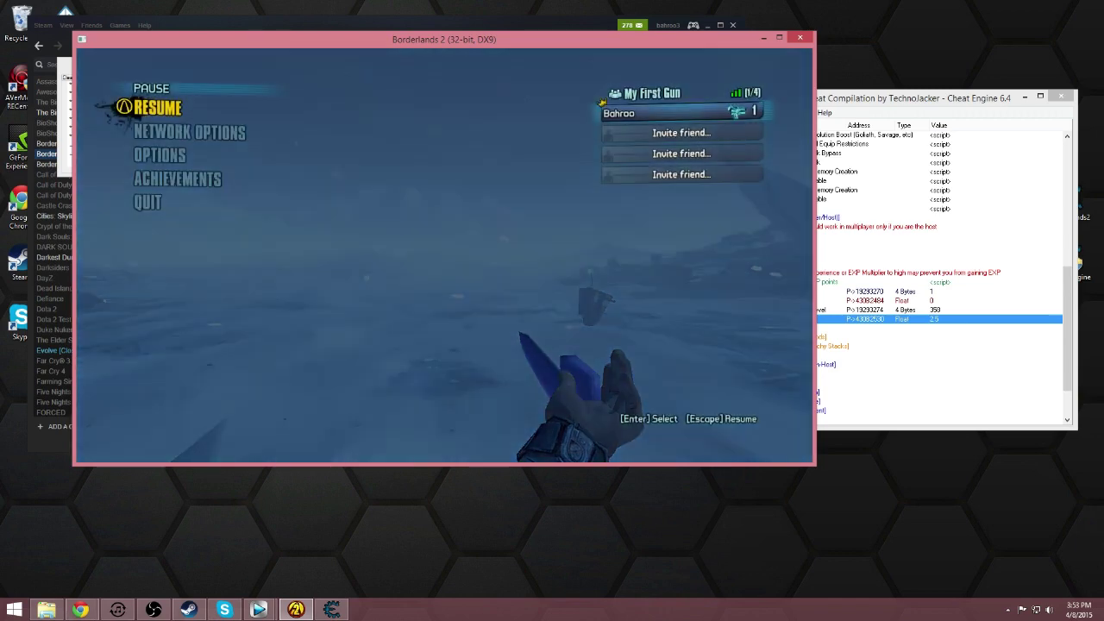
{"action": "key", "text": "Down"}
{"action": "key", "text": "Down"}
{"action": "key", "text": "Down"}
{"action": "key", "text": "Down"}
{"action": "key", "text": "Return"}
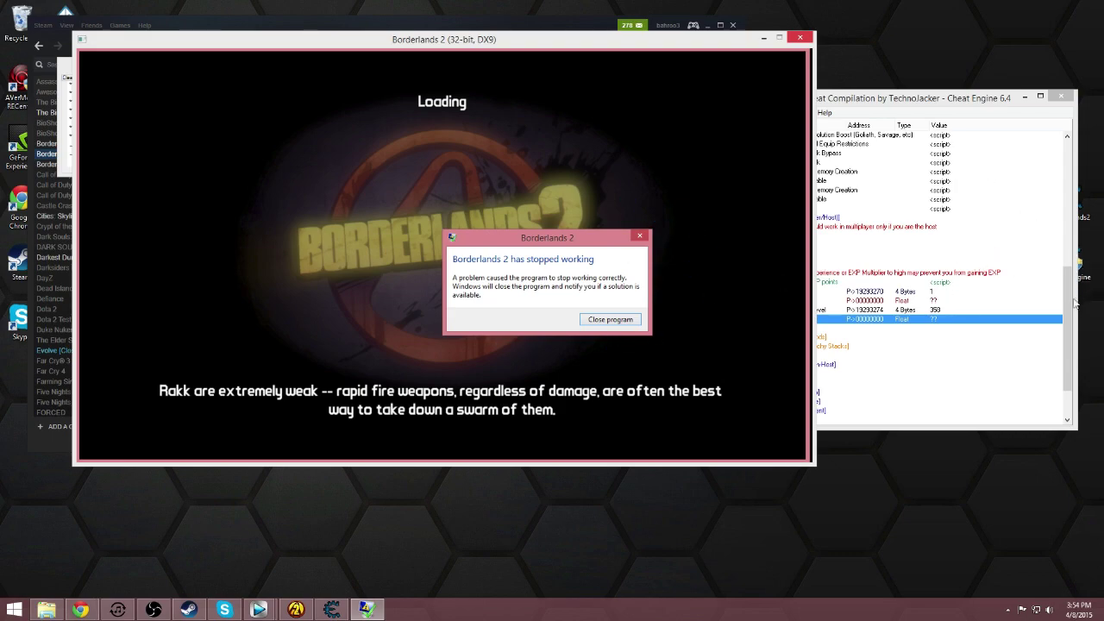
Step: Switch to the Cheat Engine table and expand the Co-Op Players group and its Experience subgroup
{"action": "mouse_move", "coordinate": [1068, 302]}
{"action": "left_mouse_down"}
{"action": "mouse_move", "coordinate": [1067, 243]}
{"action": "mouse_move", "coordinate": [1062, 327]}
{"action": "mouse_move", "coordinate": [1052, 311]}
{"action": "left_mouse_up"}
{"action": "scroll", "coordinate": [1051, 312], "scroll_direction": "down", "scroll_amount": 2}
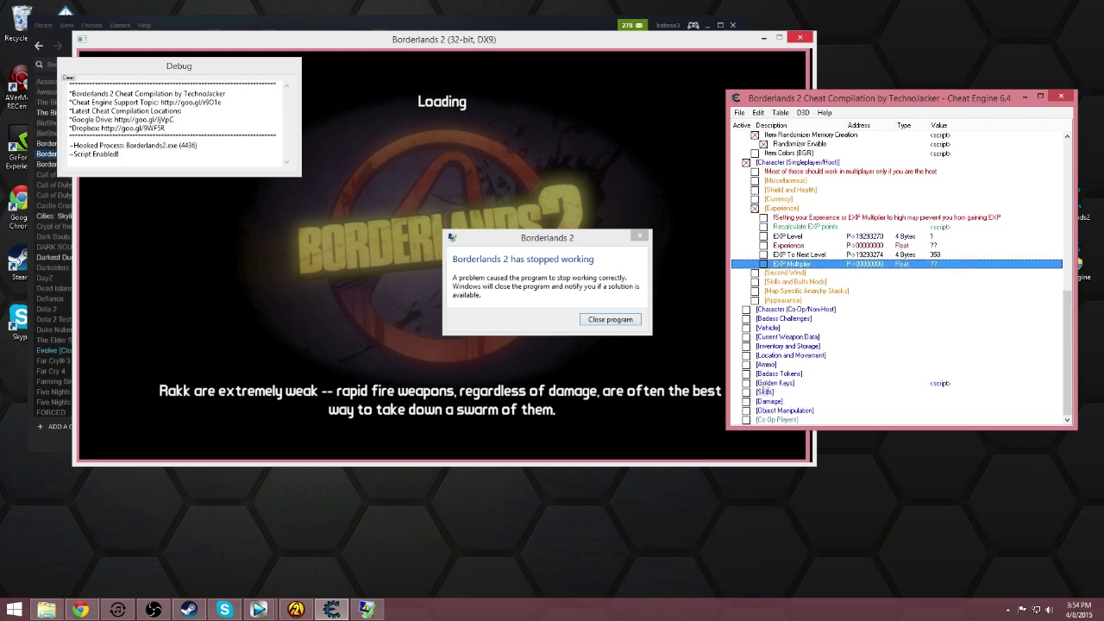
{"action": "left_click", "coordinate": [747, 420]}
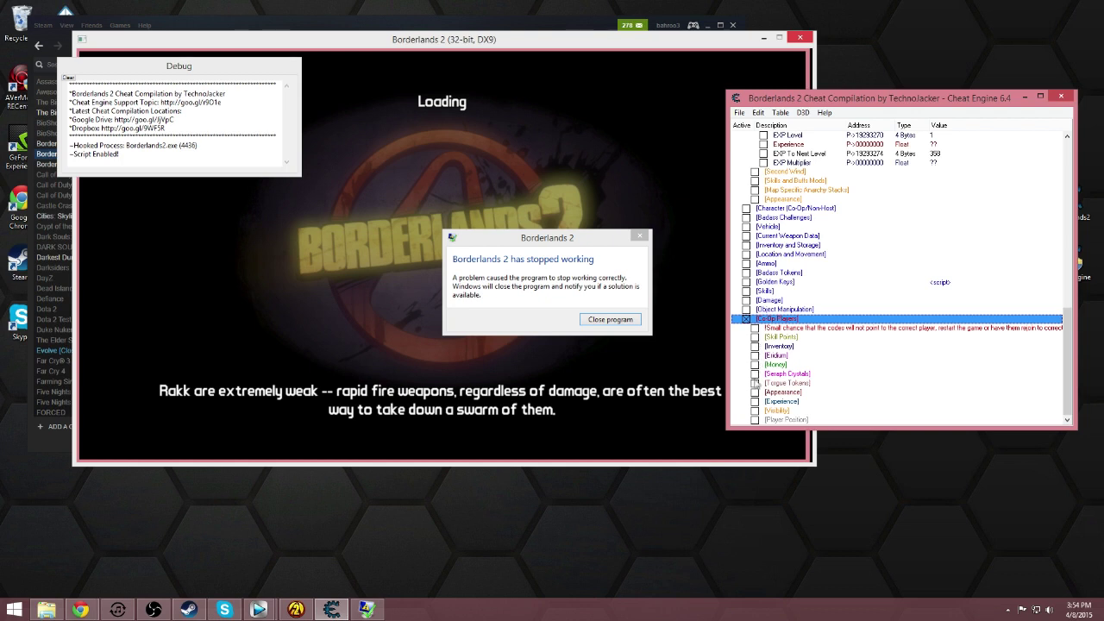
{"action": "left_click", "coordinate": [755, 401]}
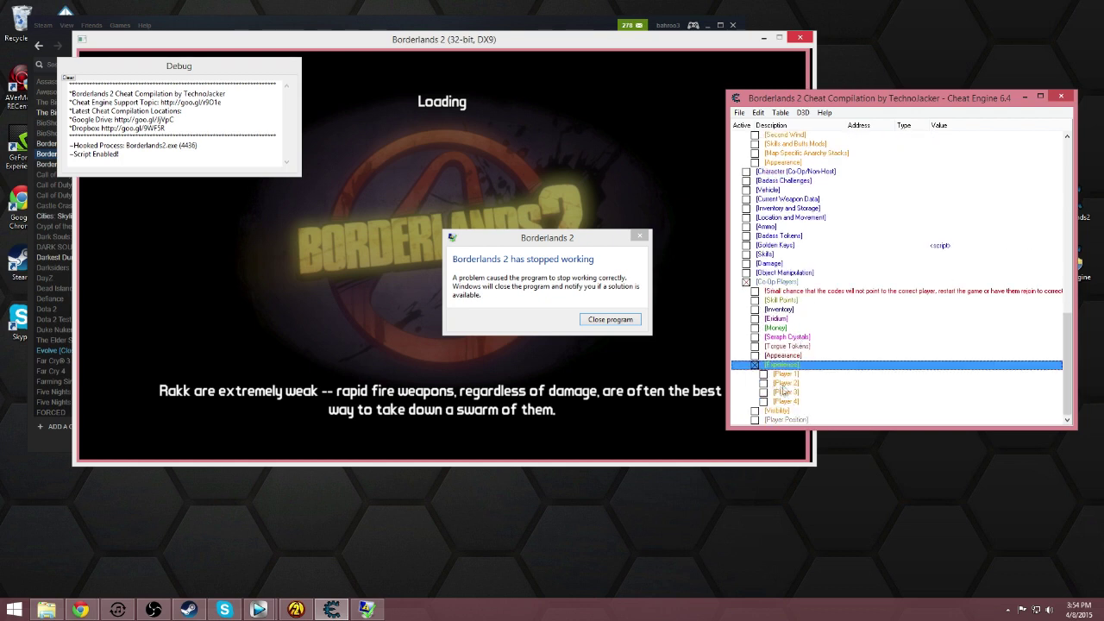
Step: Expand the experience entries of Players 1 to 4 and select Player 2's EXP Multiplier
{"action": "left_click", "coordinate": [764, 401]}
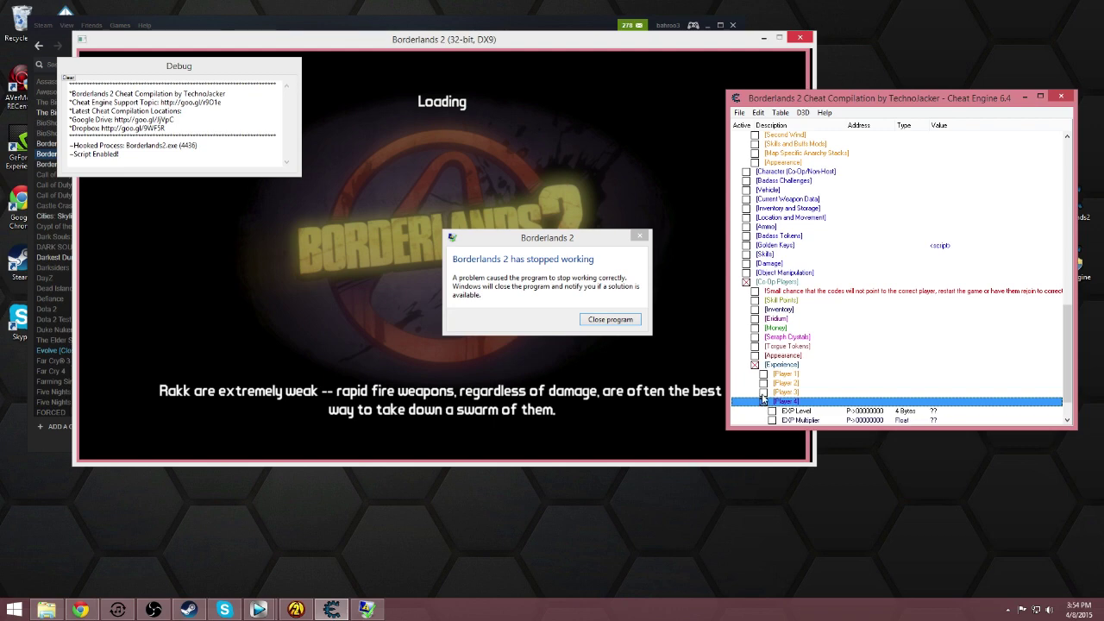
{"action": "left_click", "coordinate": [764, 392]}
{"action": "left_click", "coordinate": [763, 383]}
{"action": "left_click", "coordinate": [763, 374]}
{"action": "scroll", "coordinate": [880, 367], "scroll_direction": "down", "scroll_amount": 5}
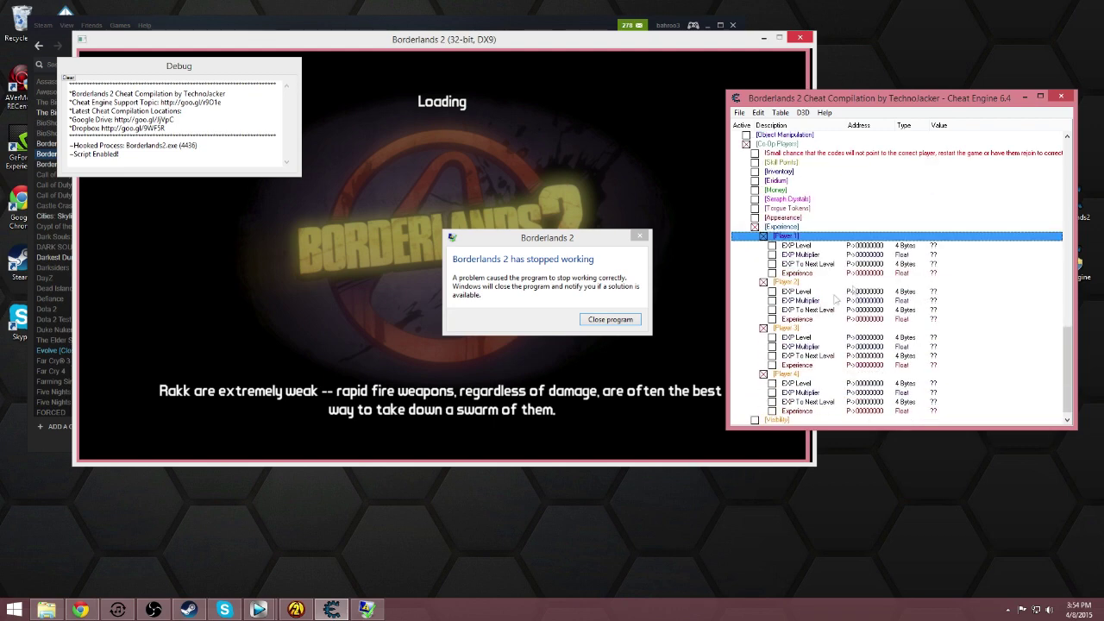
{"action": "left_click", "coordinate": [801, 301]}
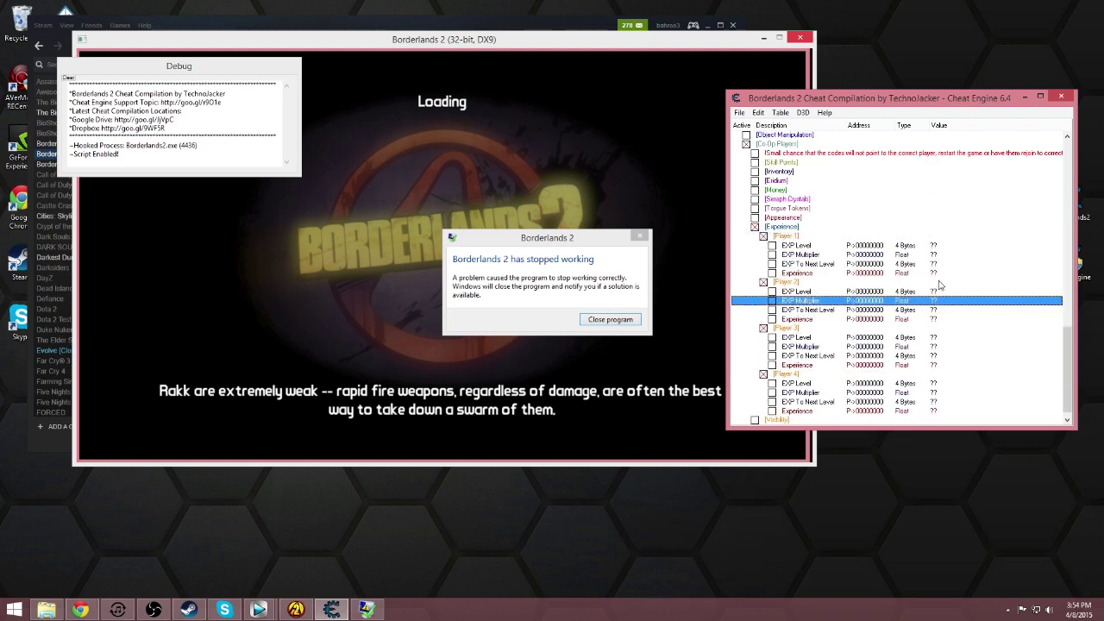